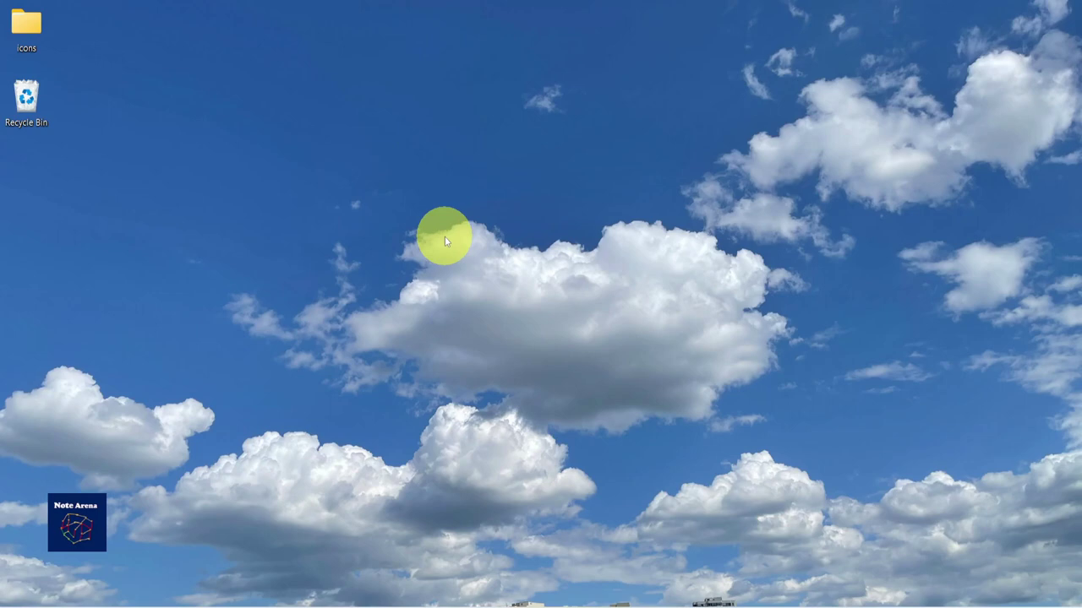
Step: In the web browser, review the AutoHotkey download page and the Cursor Highlighter 2.2 section of the Boisvert lab site
click(673, 603)
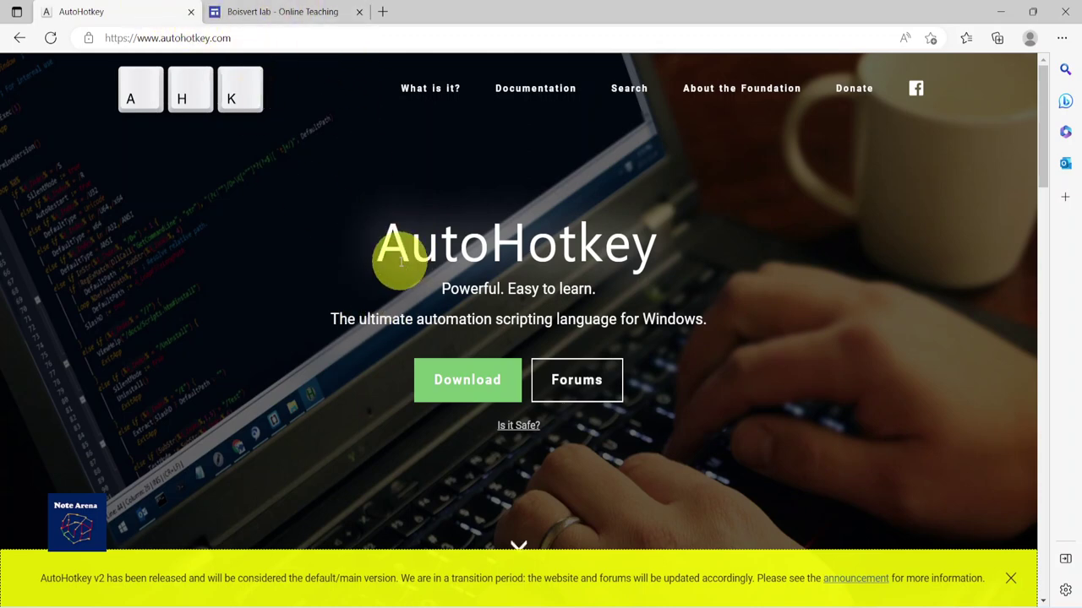
click(315, 12)
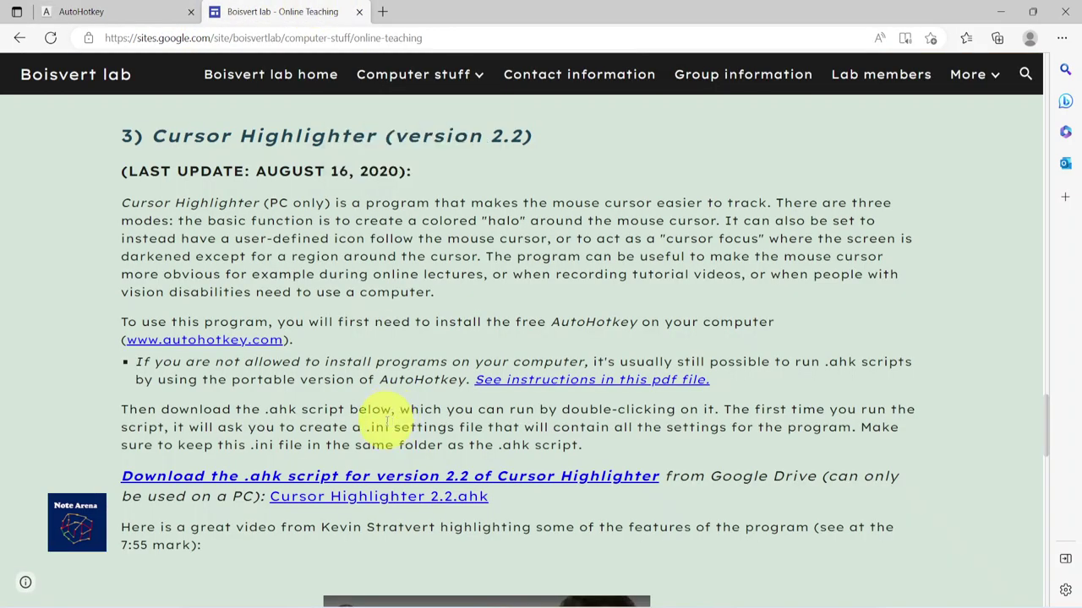
click(130, 11)
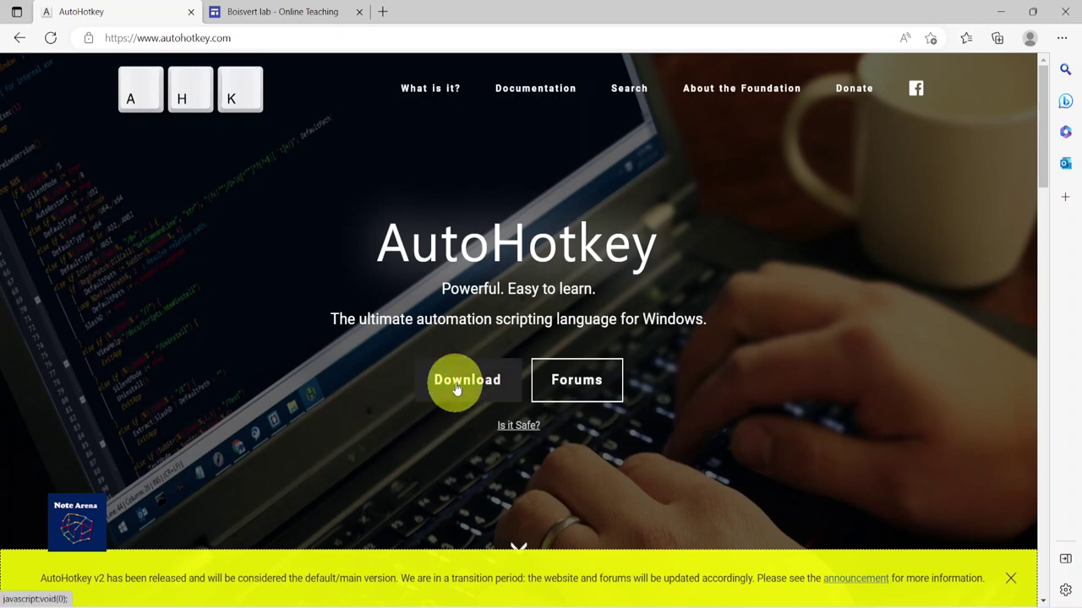
click(287, 11)
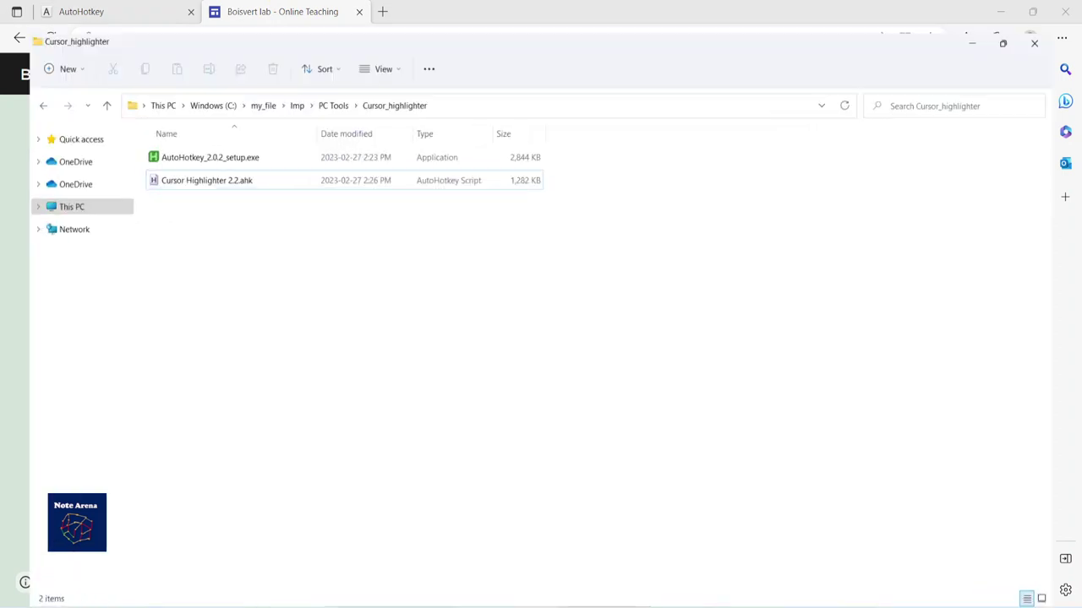
Step: Switch to the Cursor_highlighter folder in File Explorer and exit the running Cursor Highlighter
key(alt+Tab)
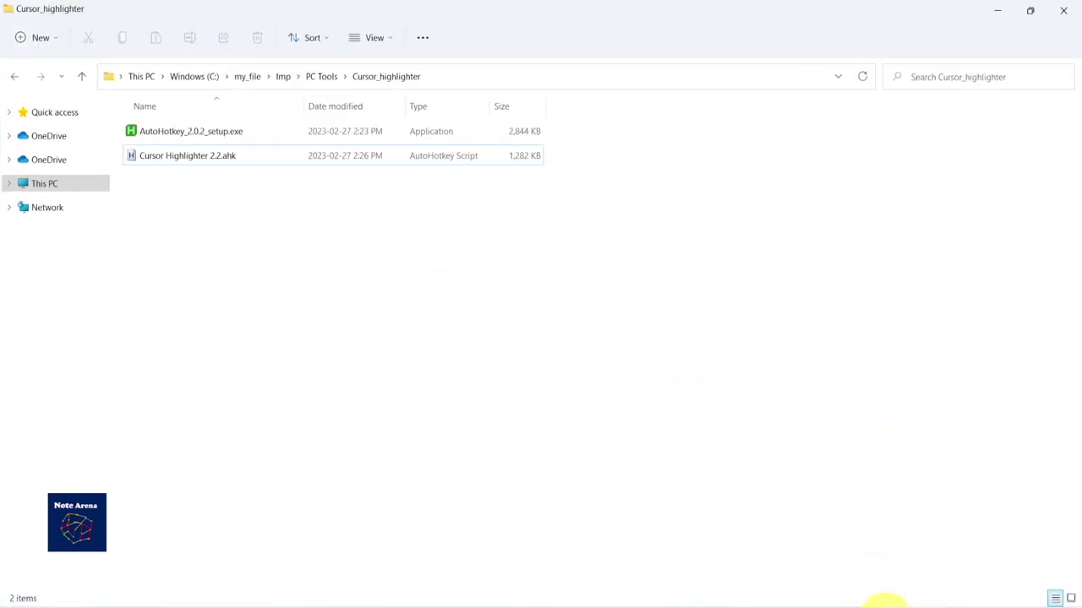
click(885, 603)
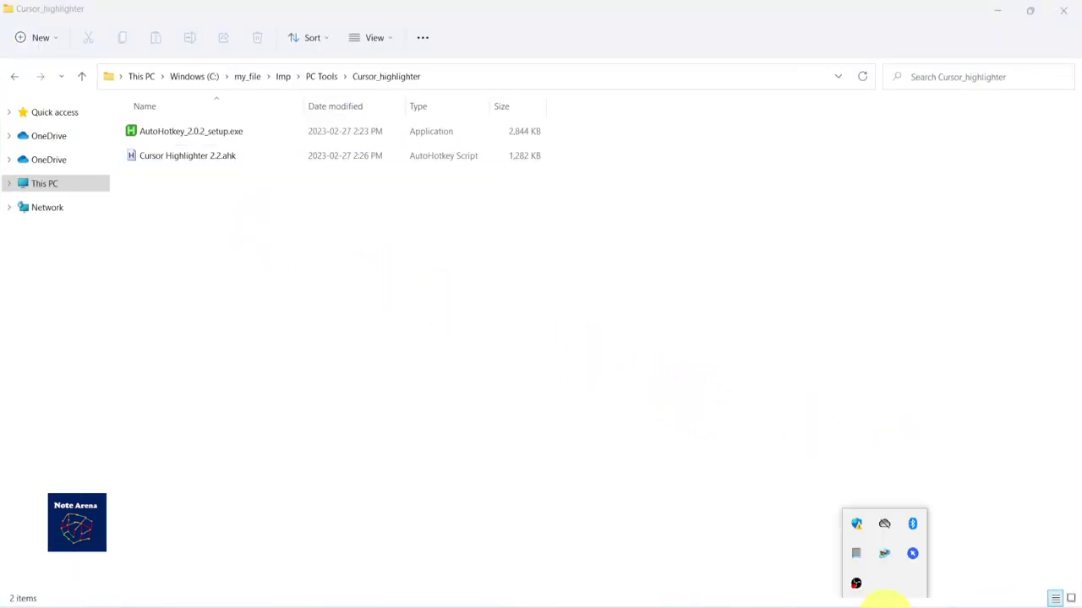
right_click(914, 554)
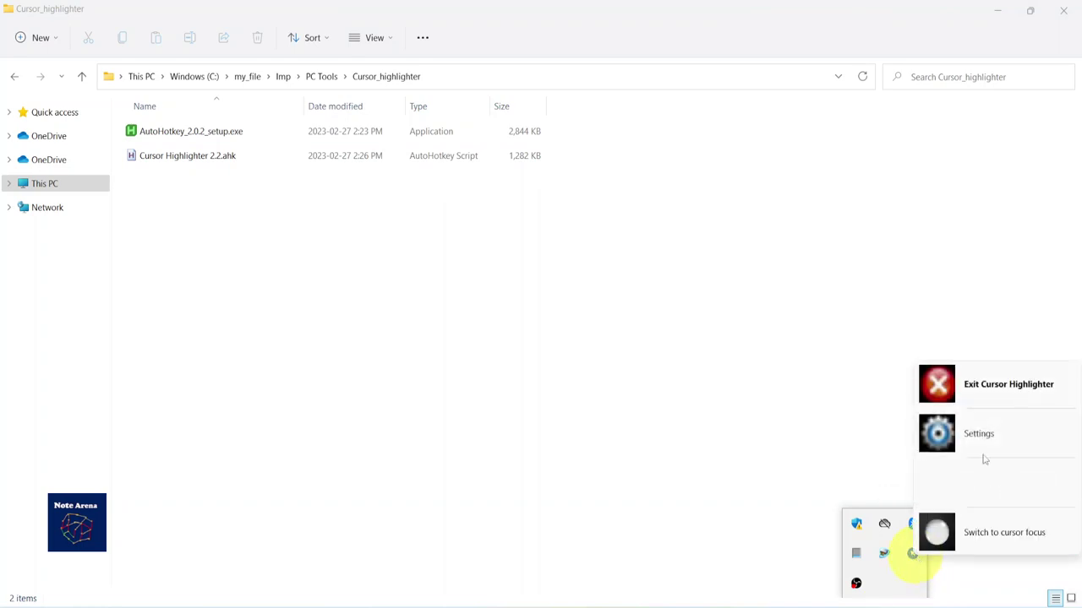
click(1008, 386)
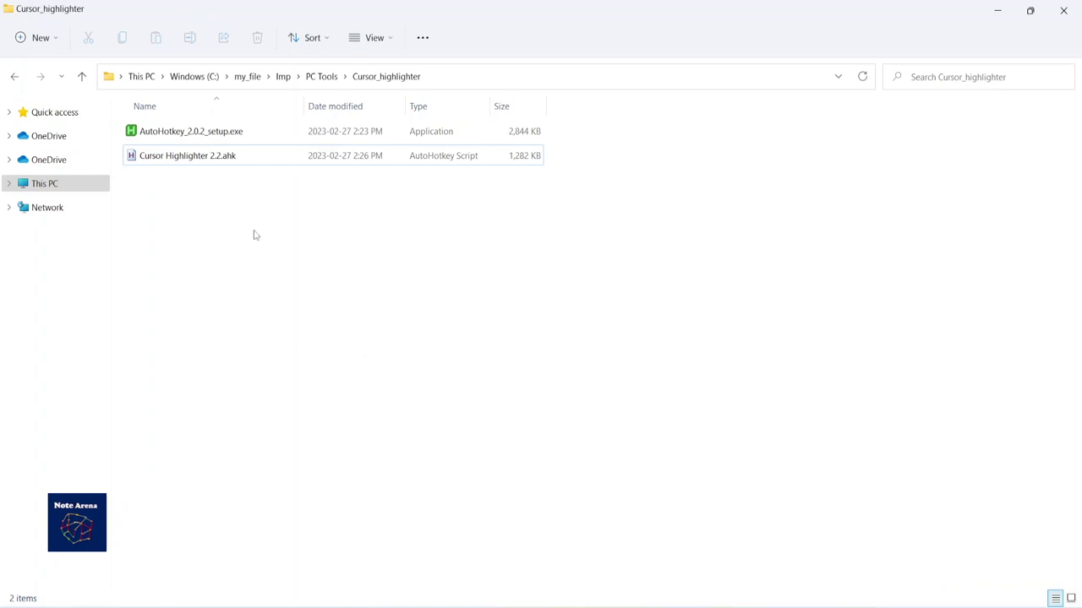
Step: Install AutoHotkey from AutoHotkey_2.0.2_setup.exe and close the AutoHotkey Dash window
click(203, 141)
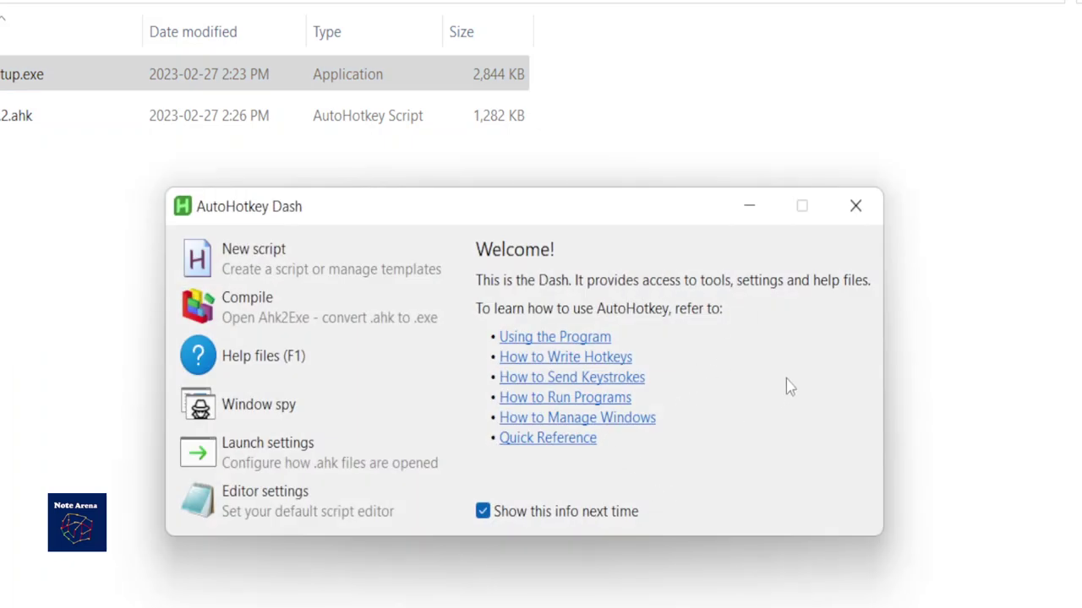
click(856, 211)
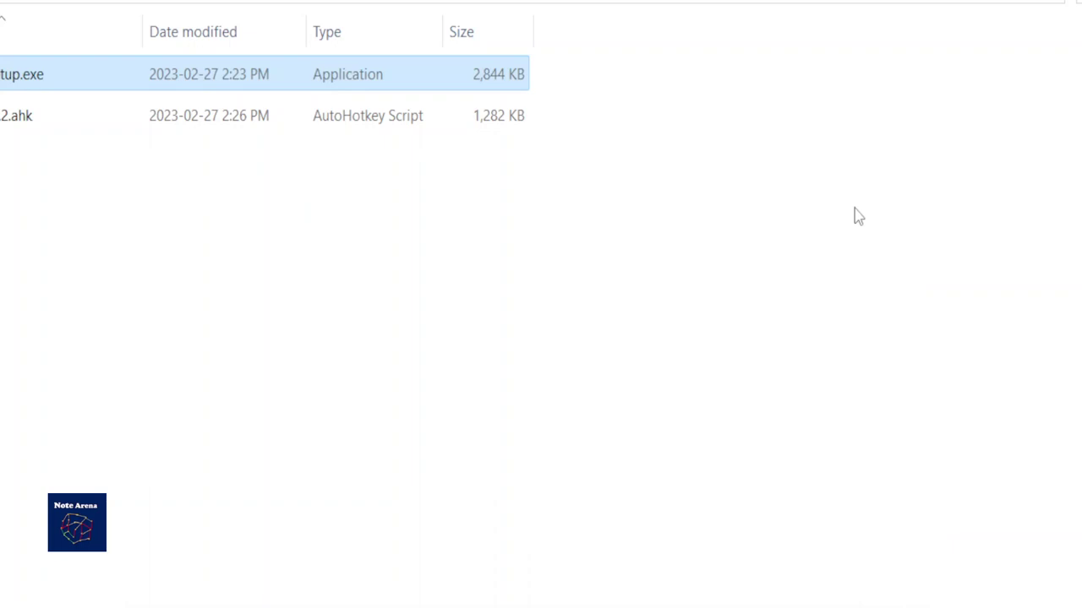
click(432, 399)
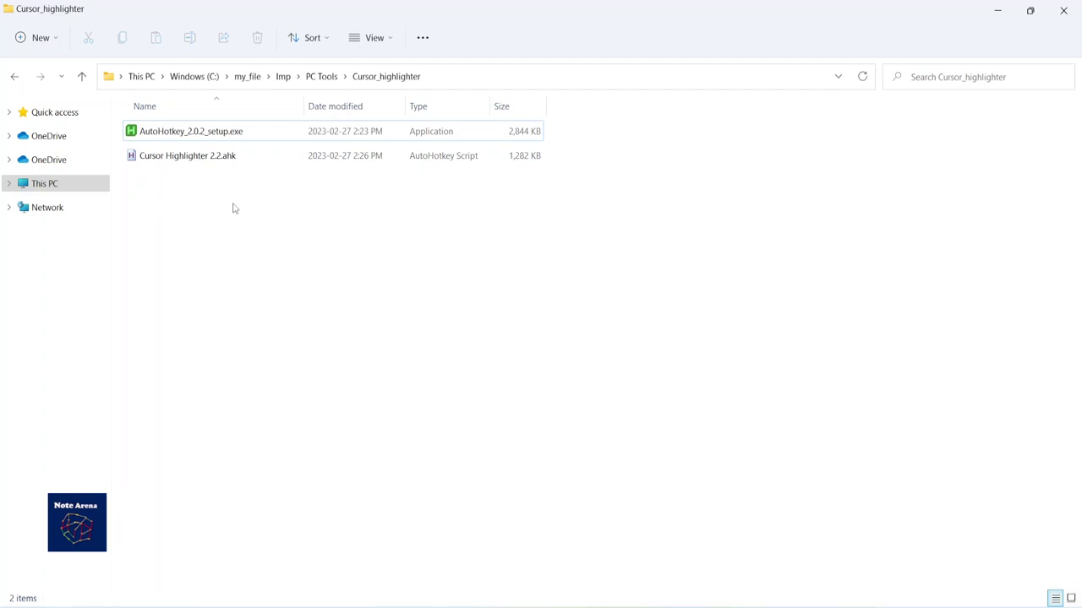
Step: Run the Cursor Highlighter 2.2.ahk script and create its settings file with default settings
double_click(260, 159)
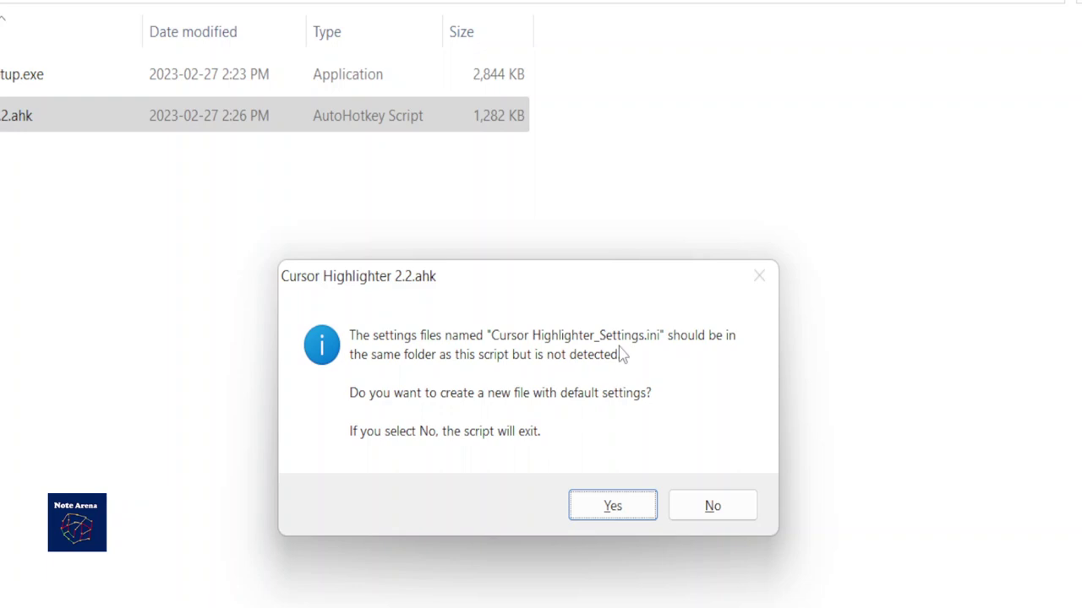
click(606, 511)
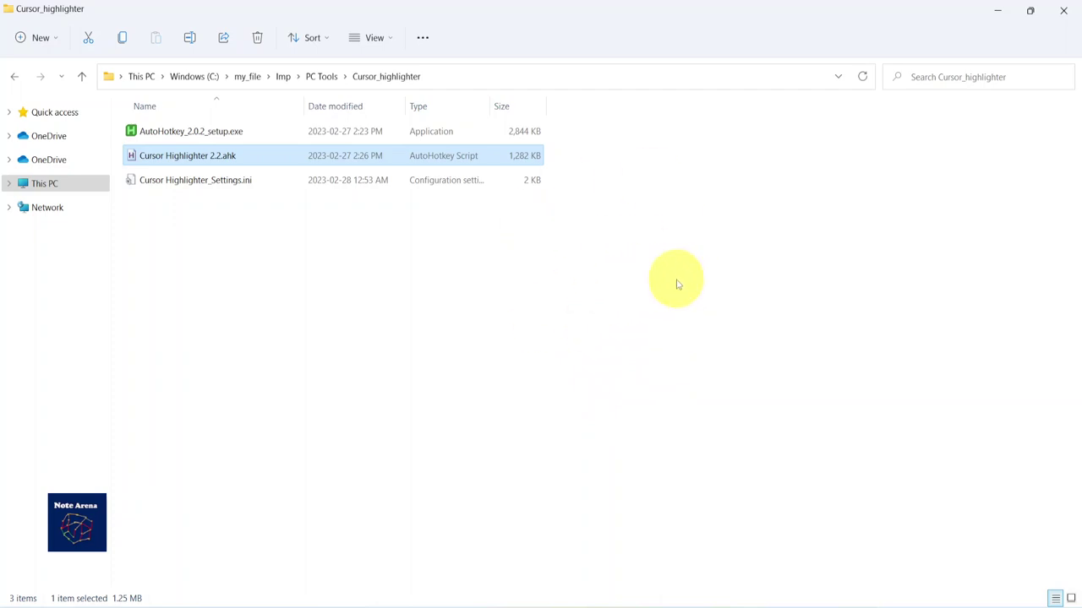
Step: Try Cursor Highlighter's picture cursor mode, followed by its cursor focus mode
click(887, 603)
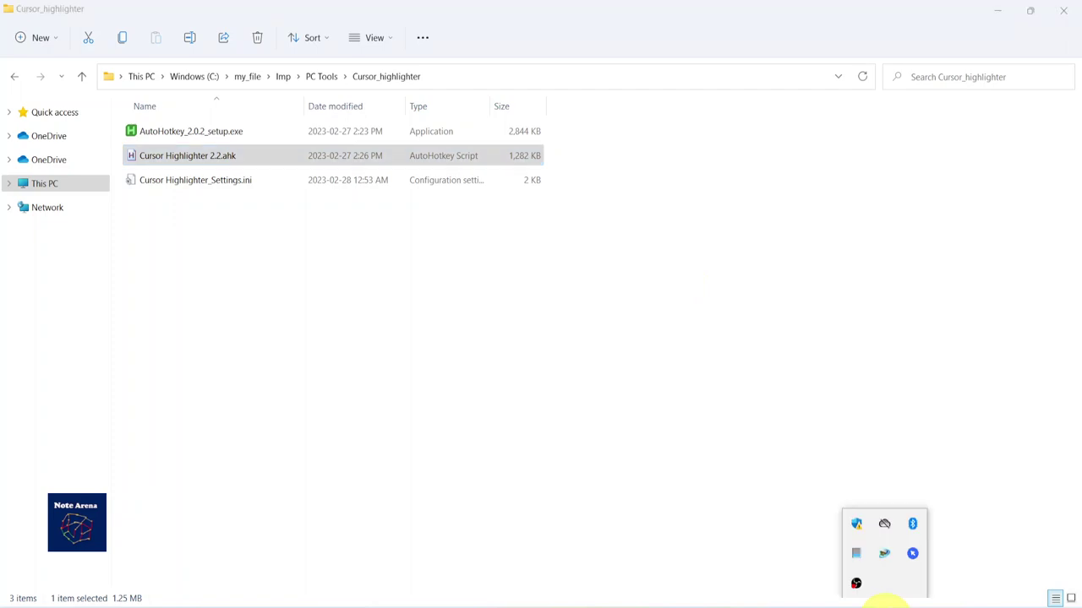
right_click(912, 556)
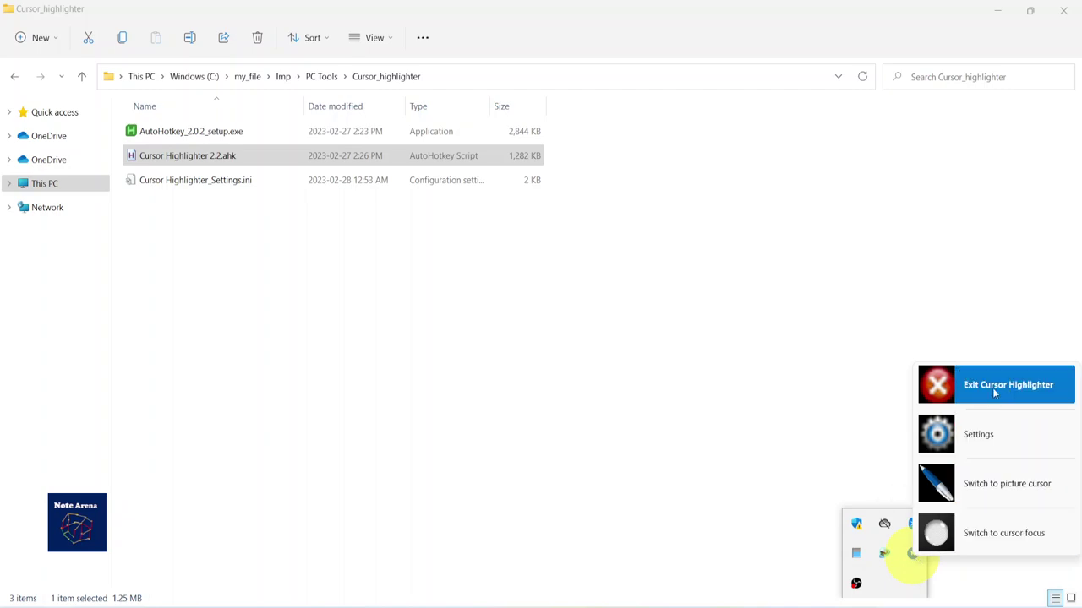
click(968, 492)
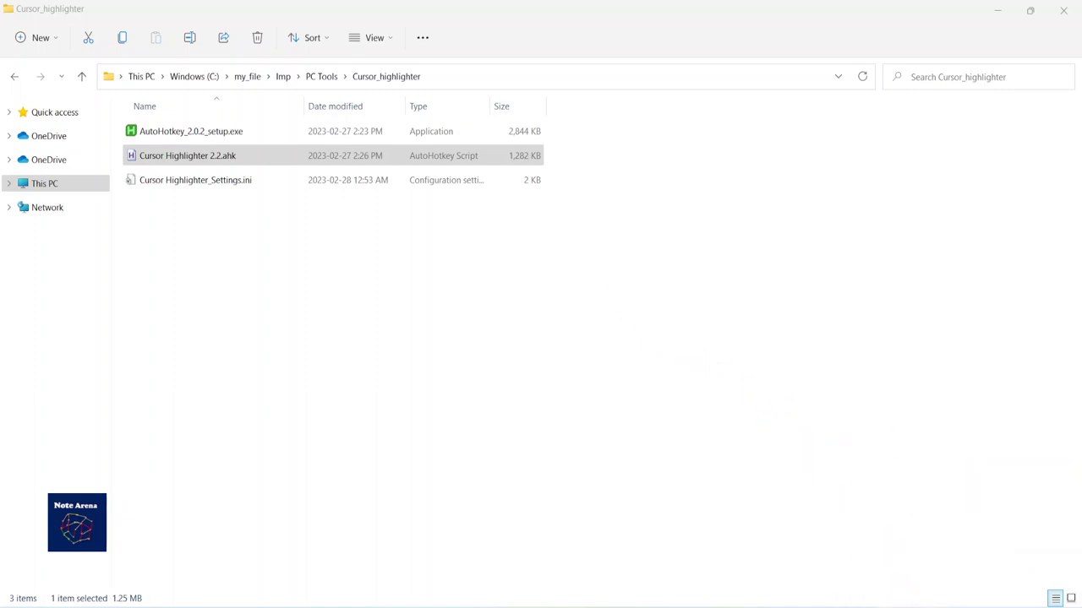
right_click(884, 553)
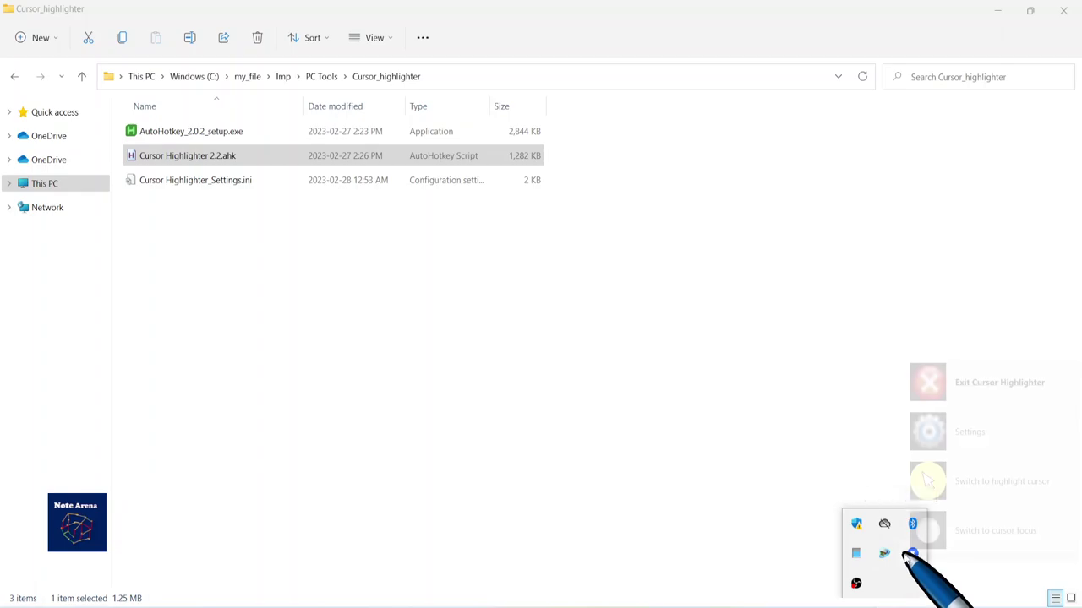
click(976, 531)
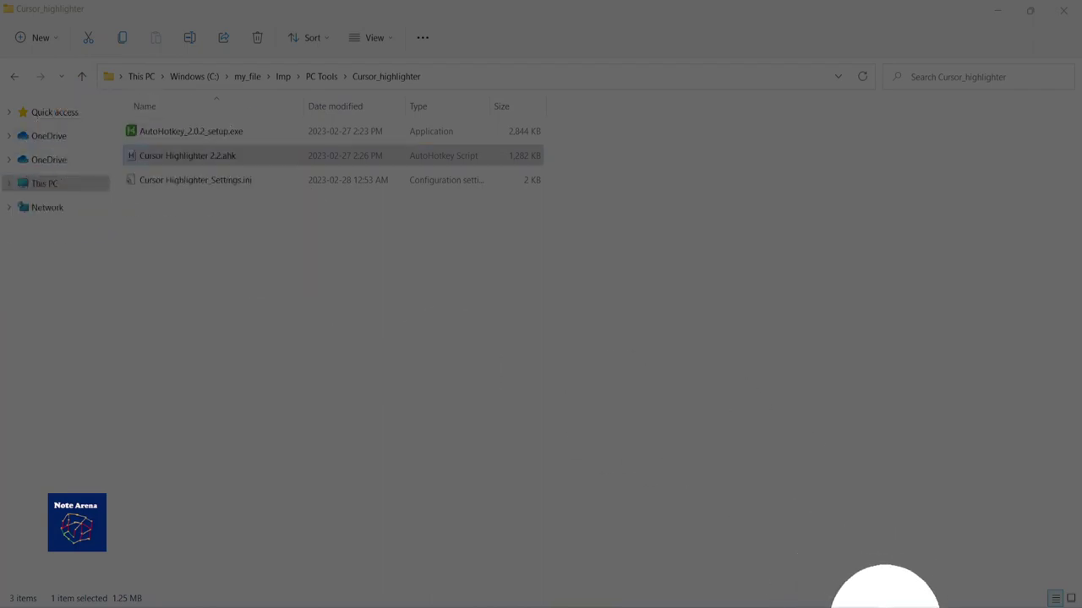
Step: Switch Cursor Highlighter back to the highlight cursor
click(883, 603)
right_click(912, 553)
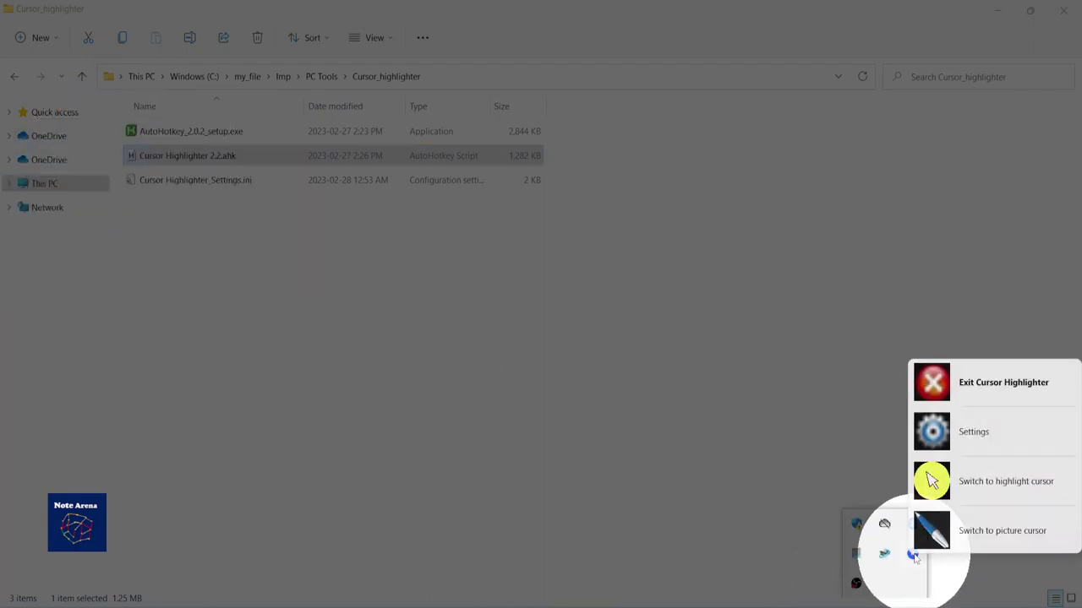
click(982, 482)
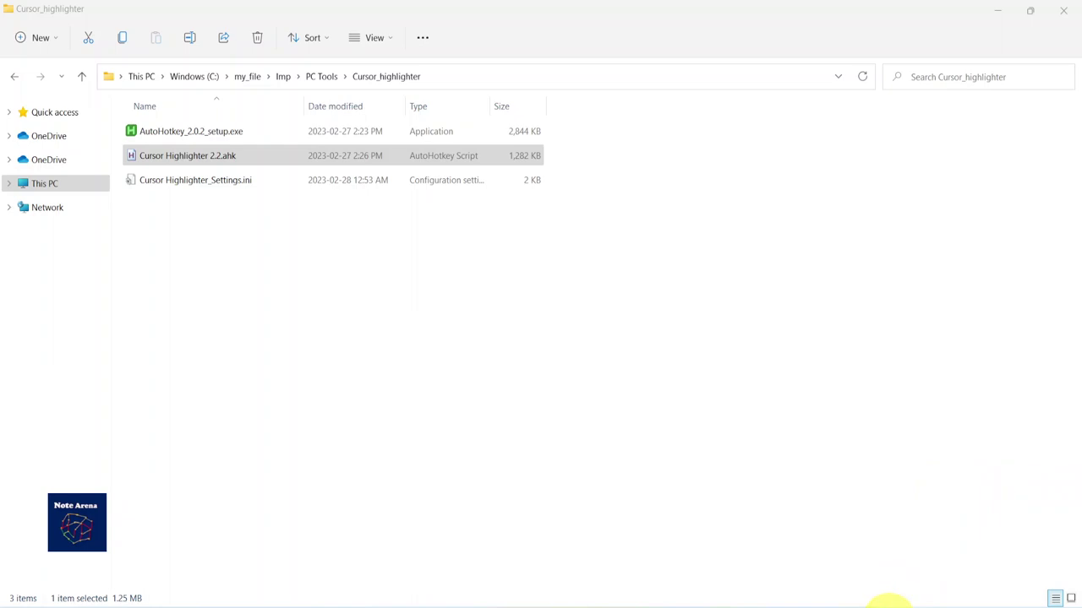
Step: Open Cursor Highlighter's settings and select Color highlight as the cursor type when the program starts
right_click(911, 553)
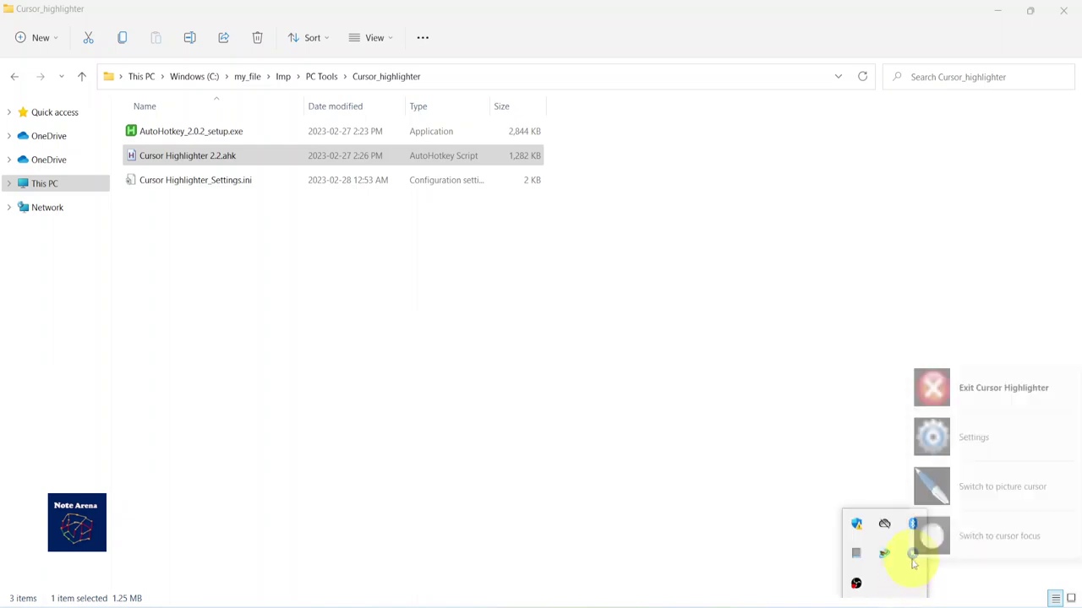
click(971, 447)
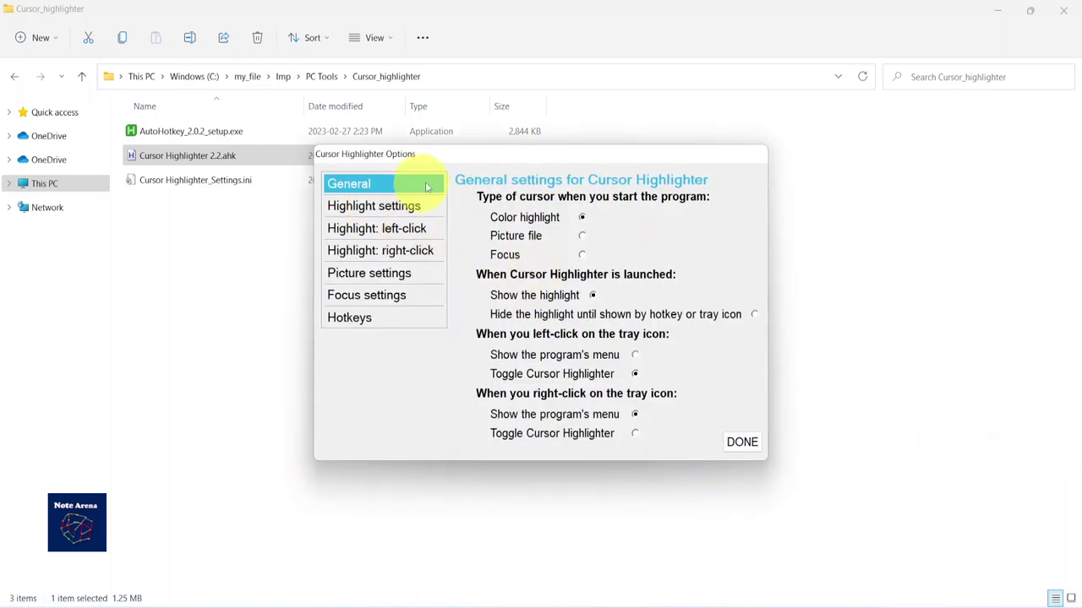
click(582, 218)
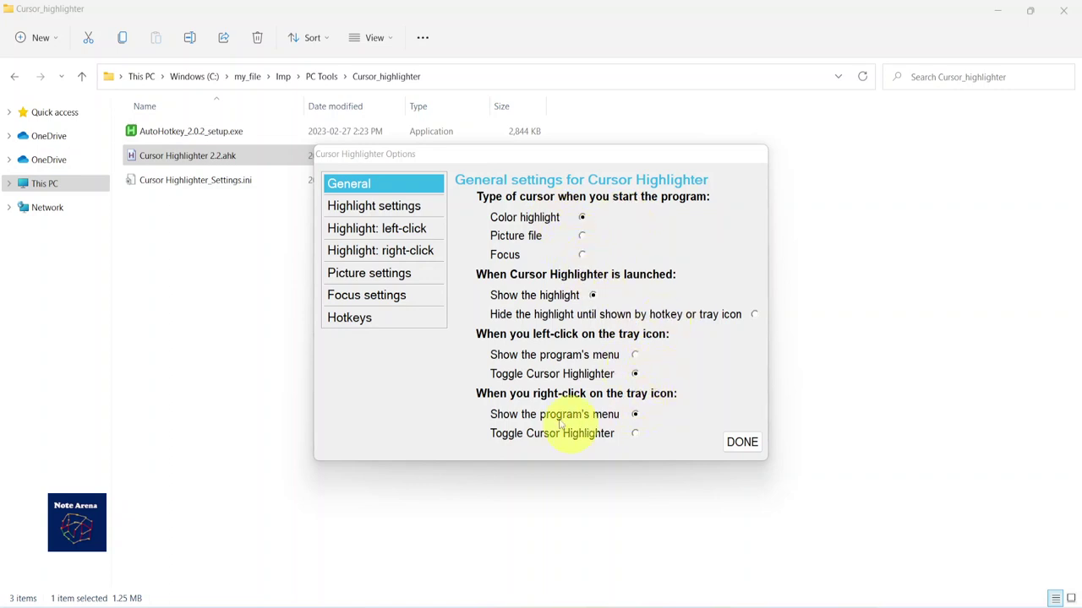
Step: Set the highlight color to light blue with hue 129, saturation 184 and luminance 120
click(374, 206)
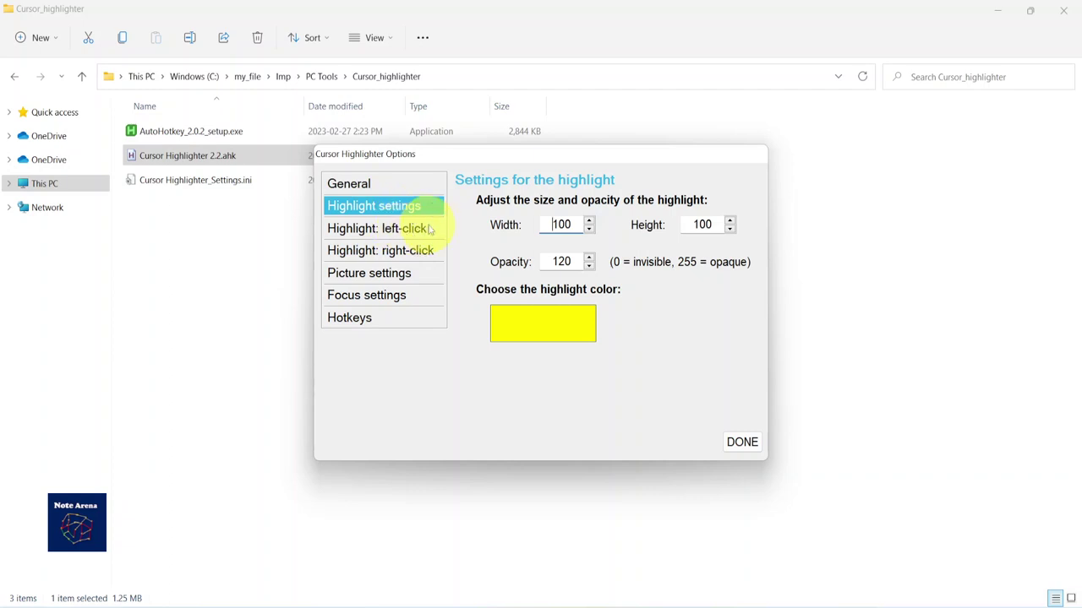
click(561, 224)
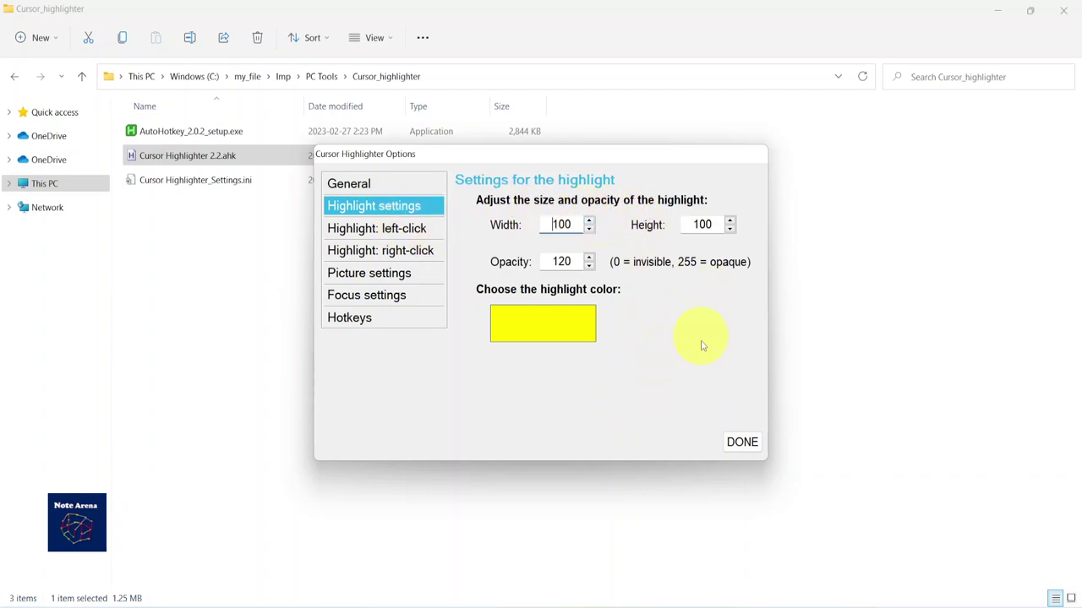
click(550, 326)
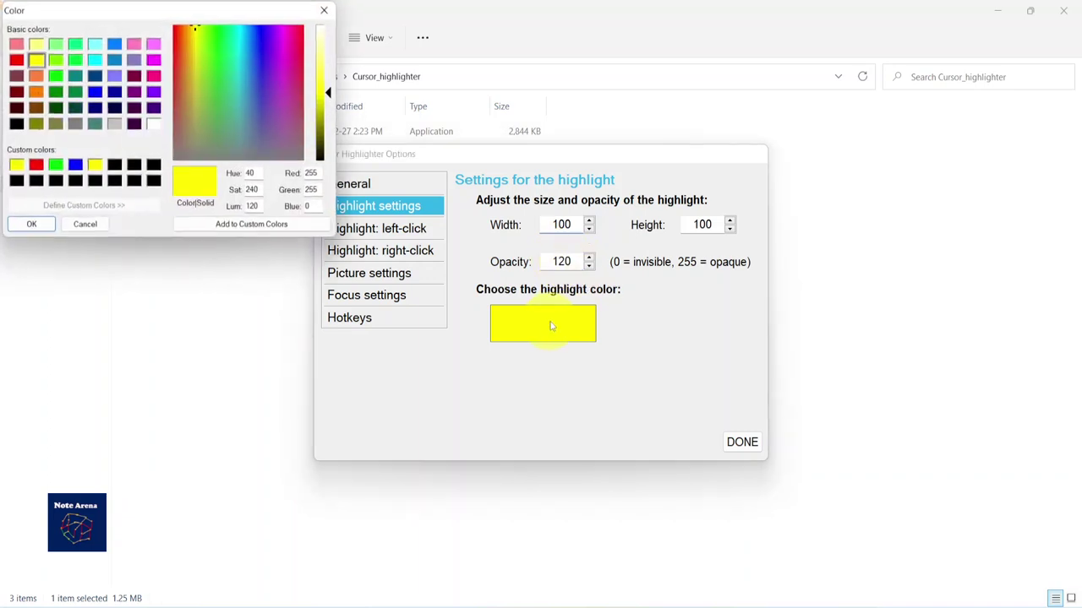
click(245, 58)
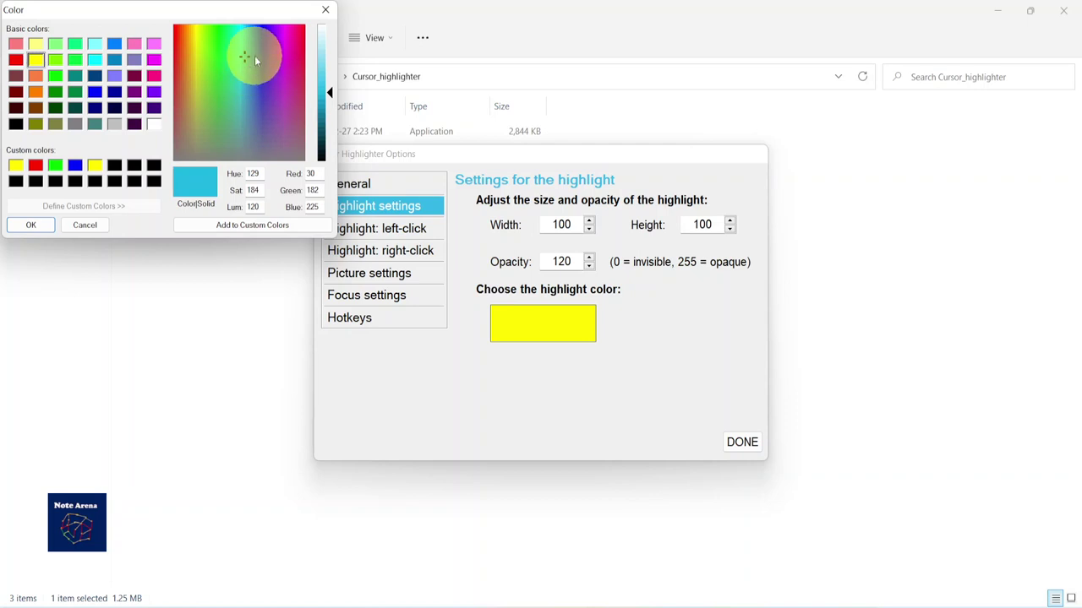
click(28, 224)
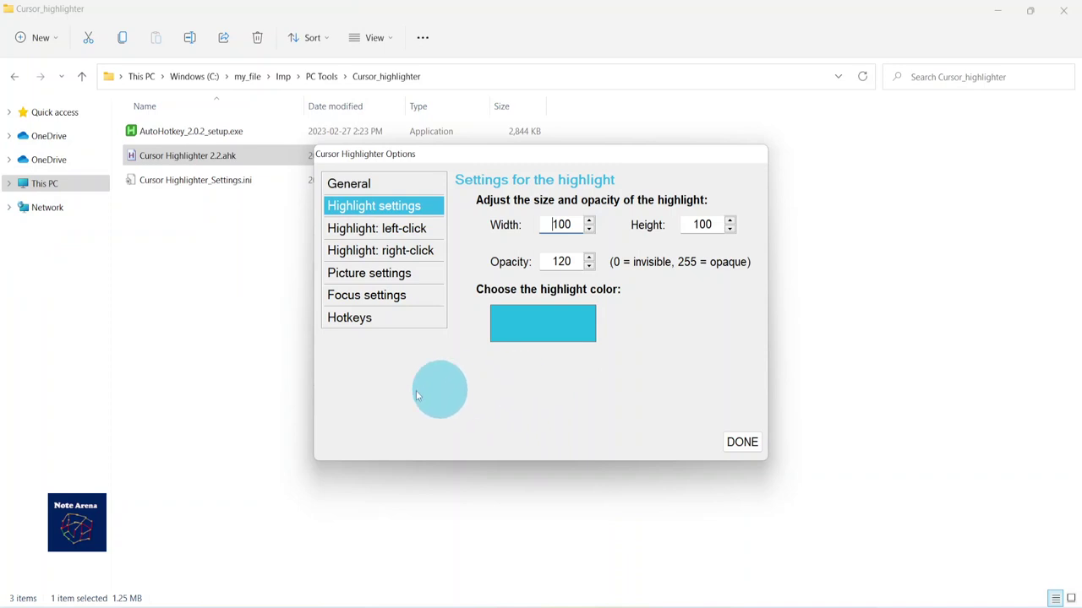
Step: Review the left-click highlight, right-click highlight, picture and focus settings of Cursor Highlighter
click(401, 228)
click(398, 250)
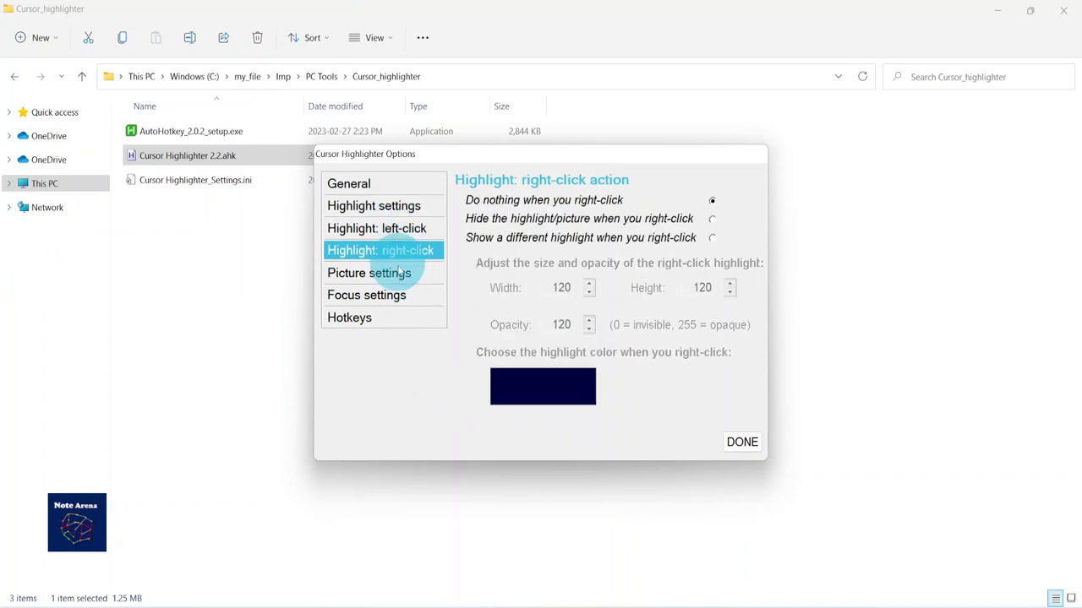
click(414, 272)
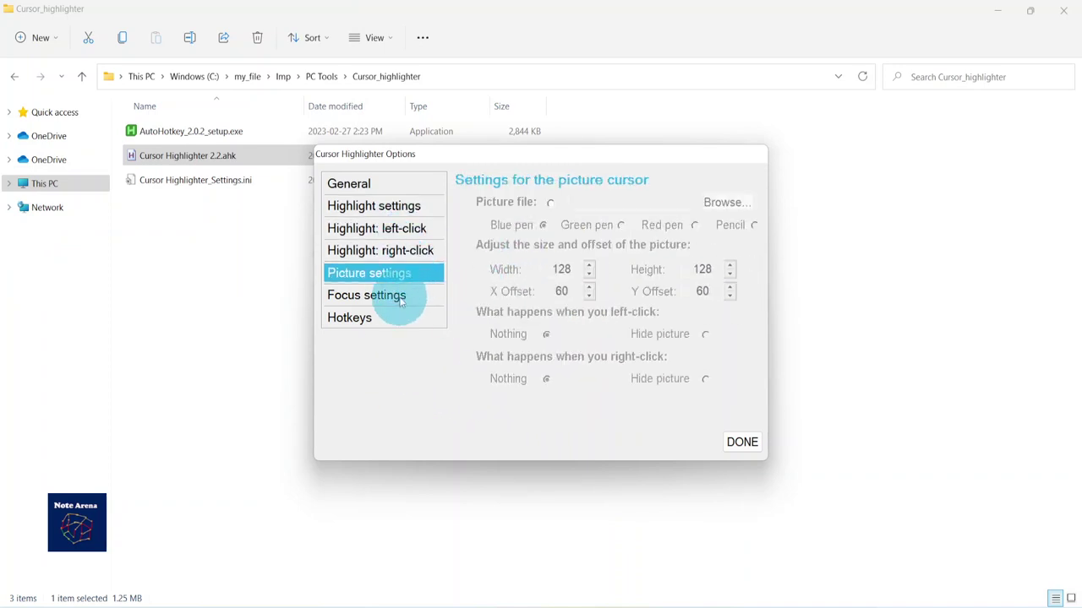
click(399, 295)
Step: Assign and save Ctrl+H as the hotkey that toggles Cursor Highlighter, and finish the settings
click(368, 326)
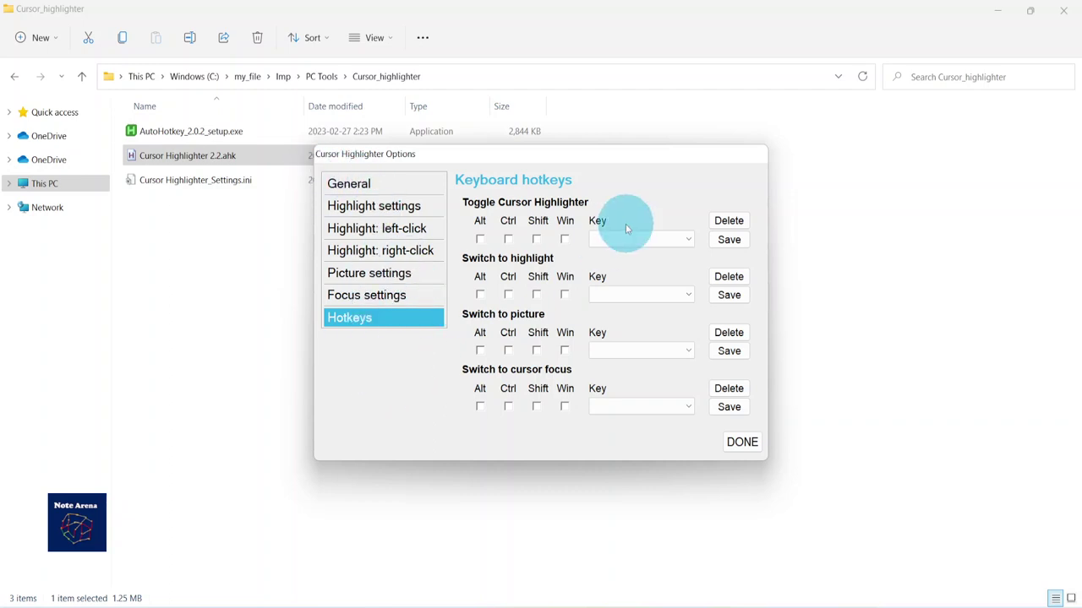
click(508, 240)
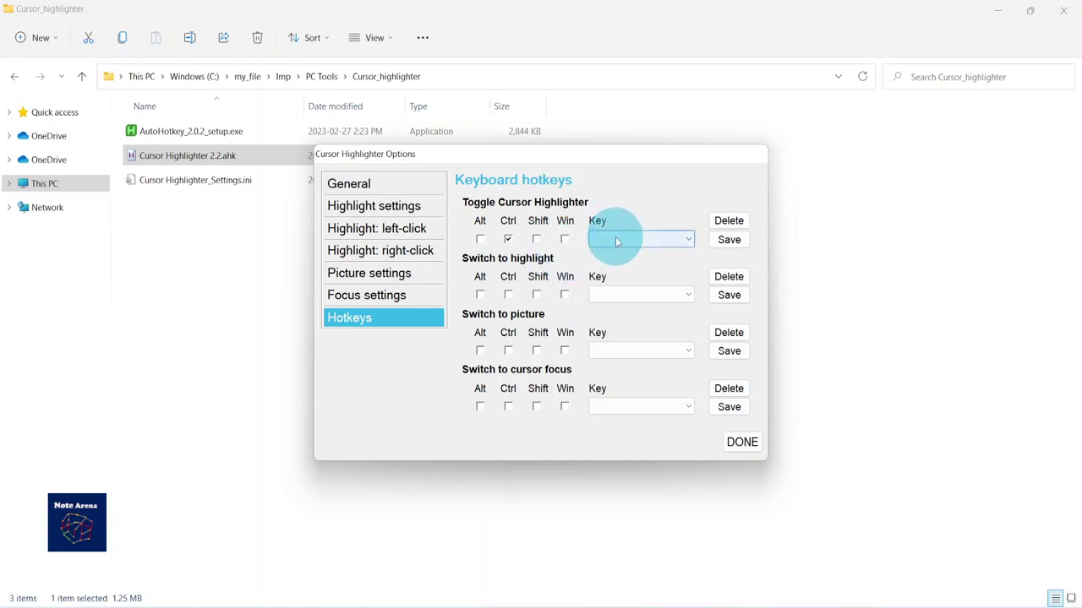
click(617, 242)
click(600, 350)
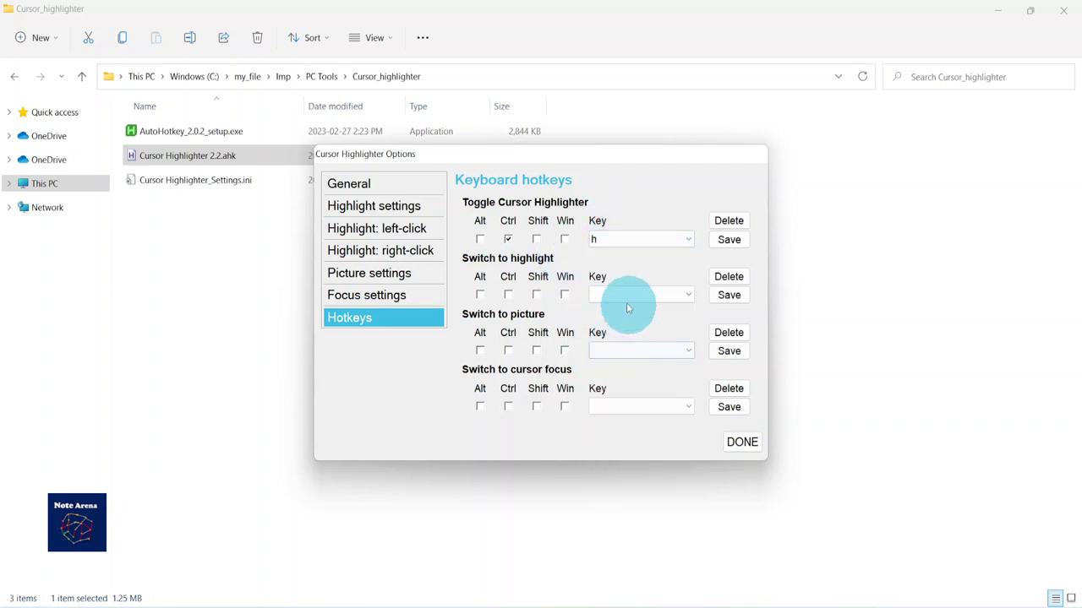
click(729, 241)
click(741, 442)
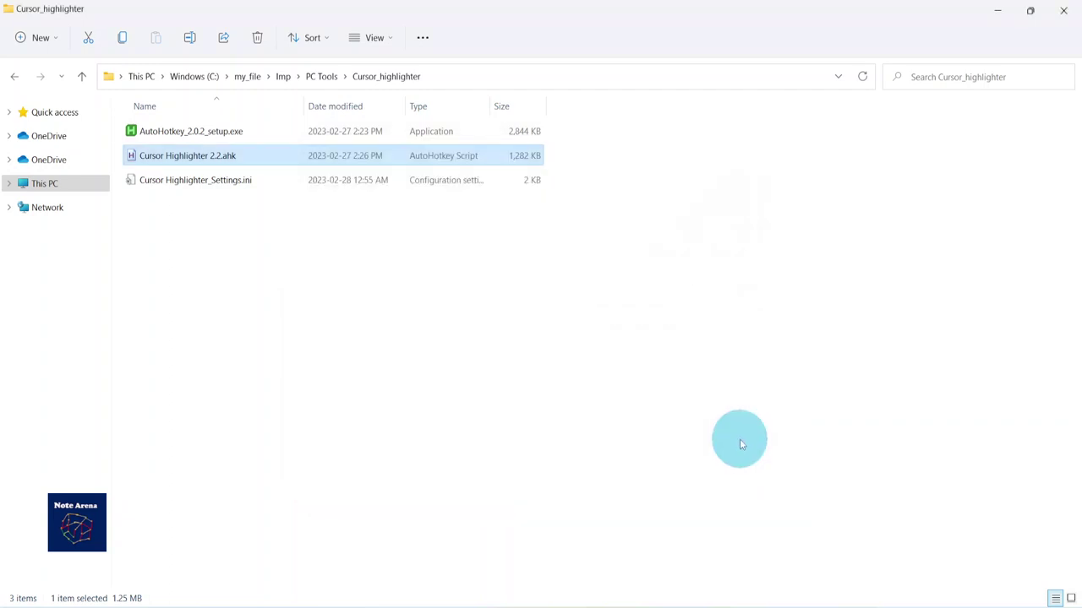